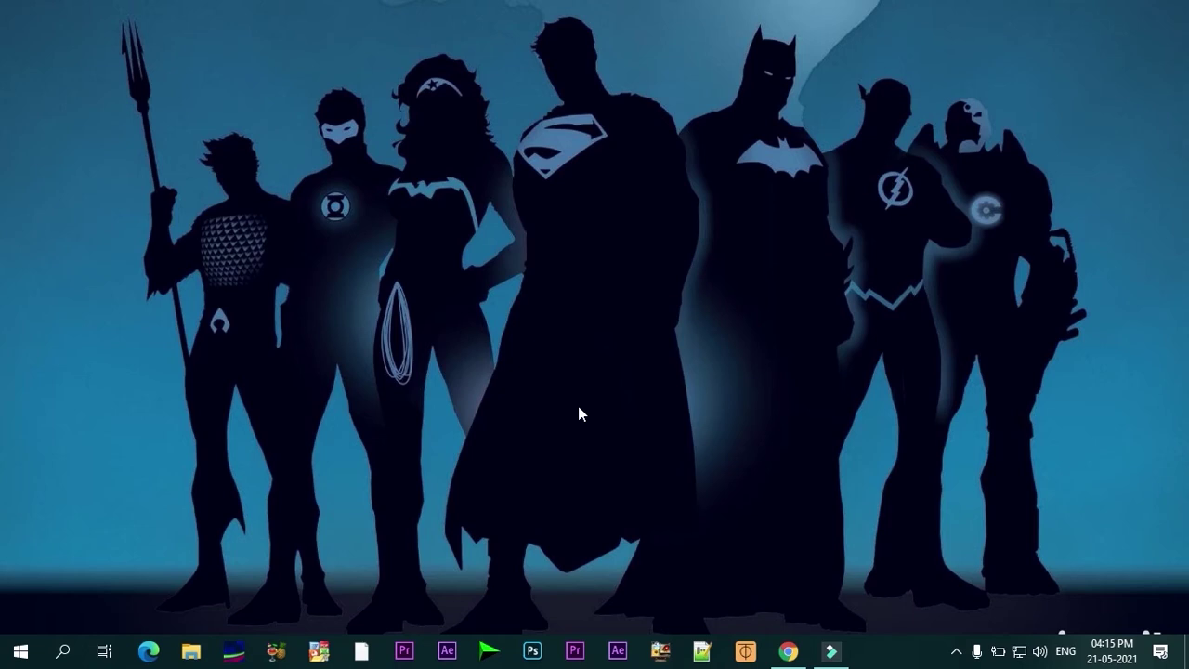
Open Device Manager from the desktop
key(super+x)
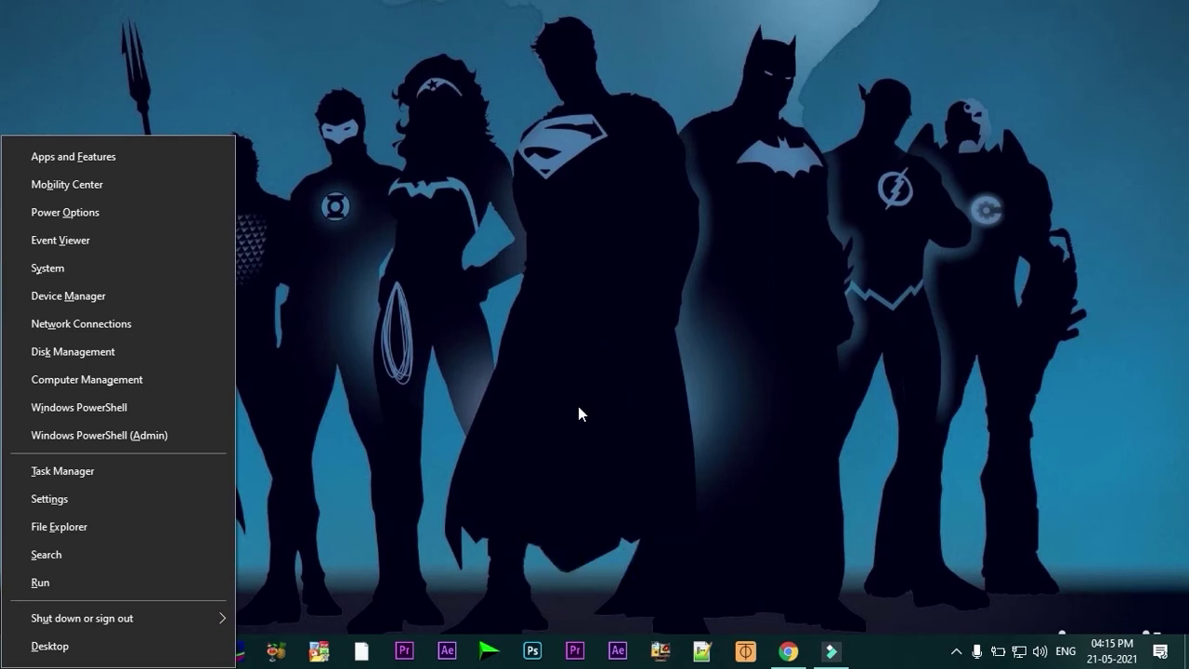
key(Down)
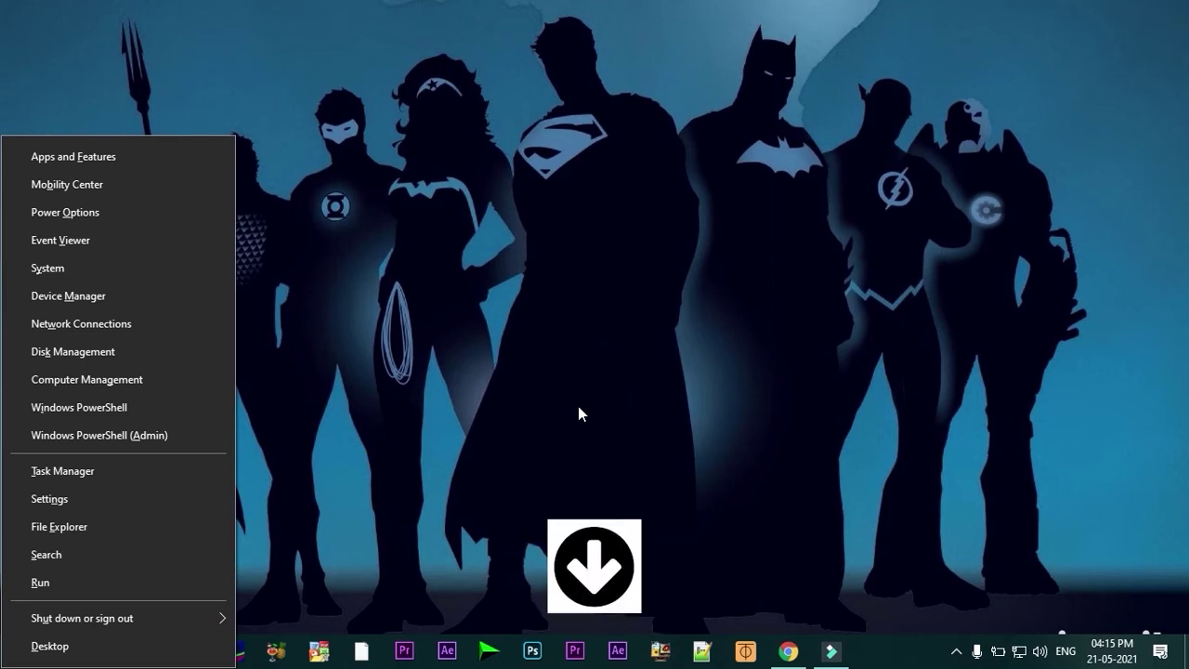
key(Down)
key(Down)
key(Down)
key(Down)
key(Down)
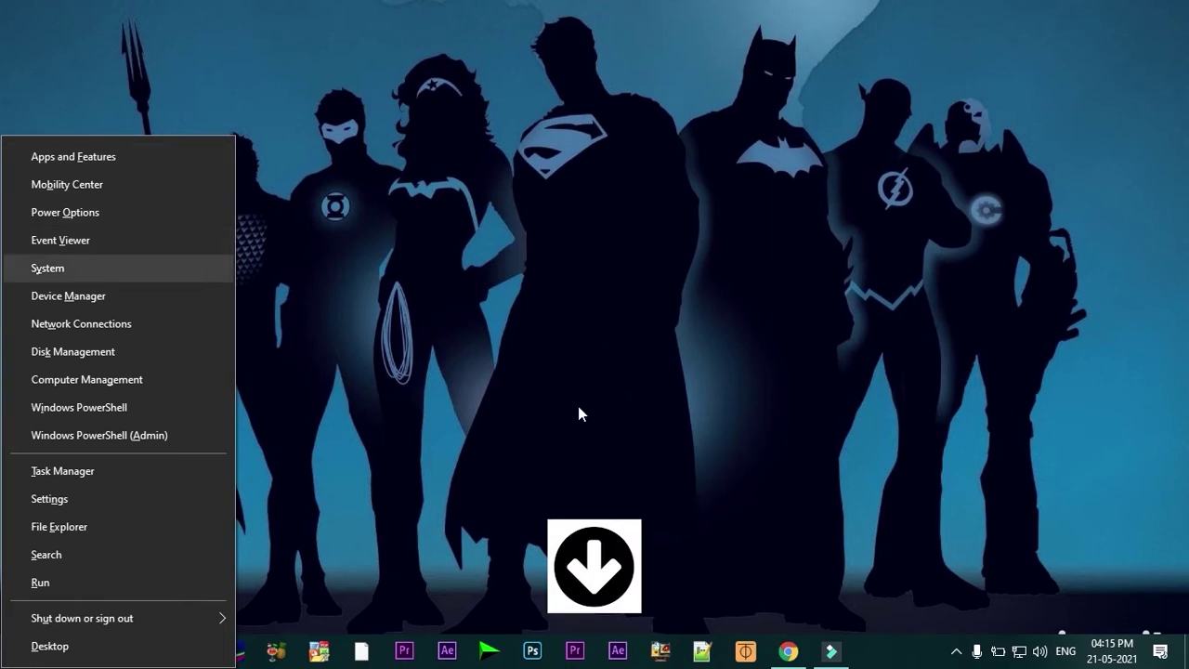
key(Down)
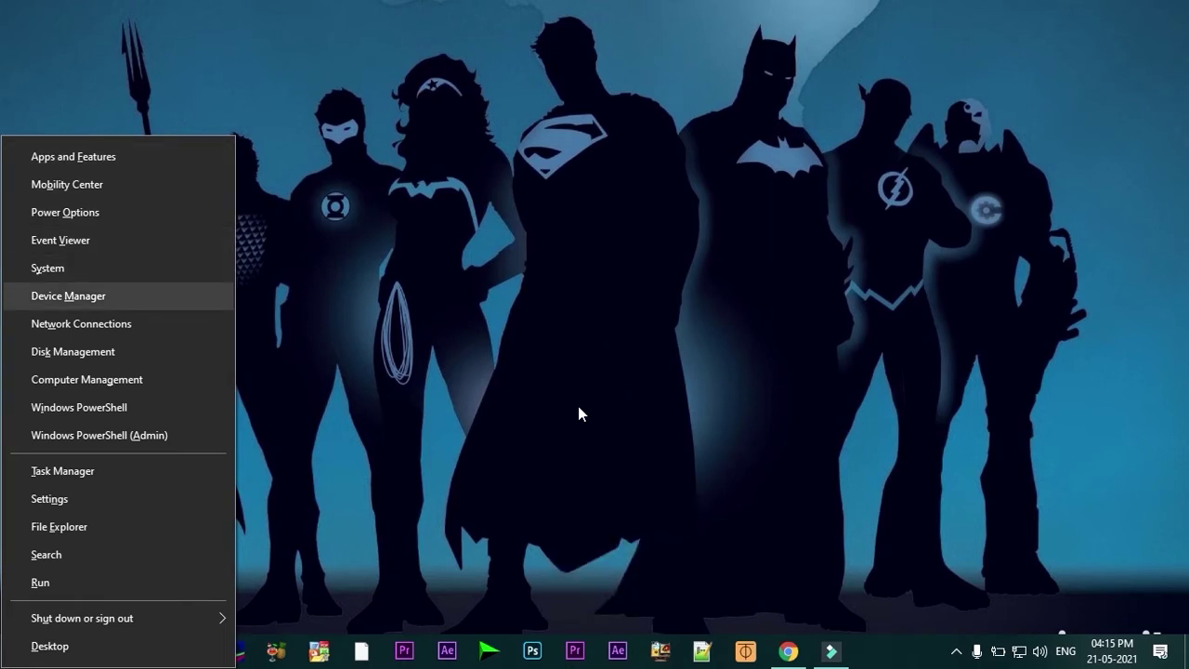
key(Return)
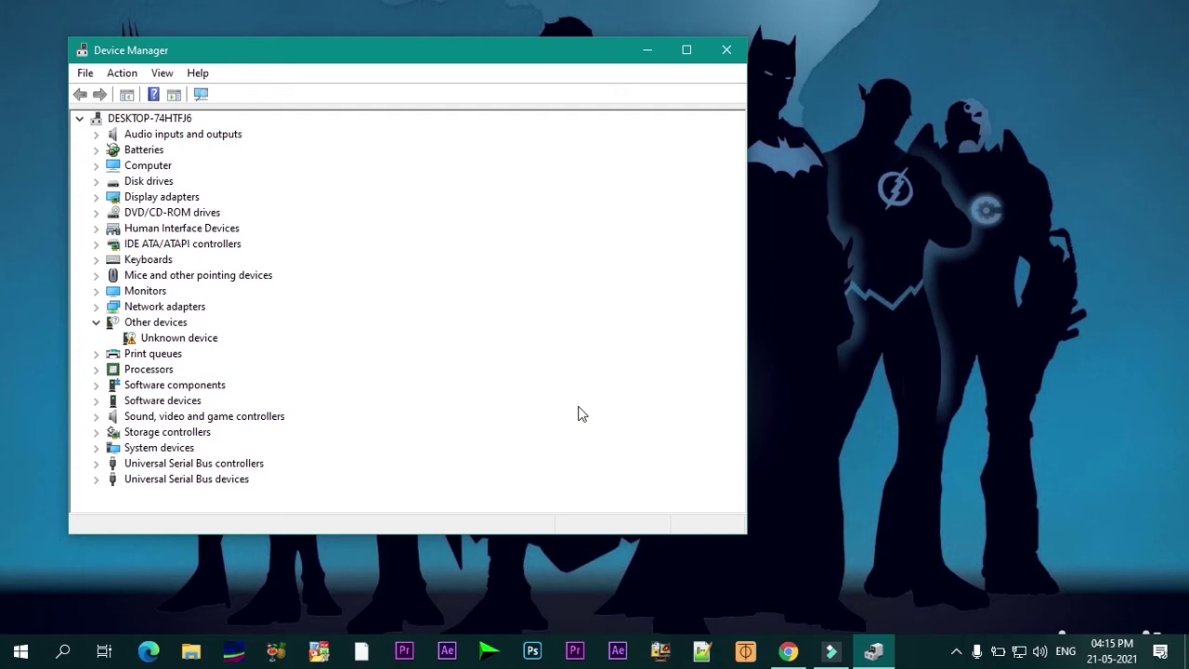
Expand the Mice and other pointing devices category in the device tree
key(Tab)
key(Tab)
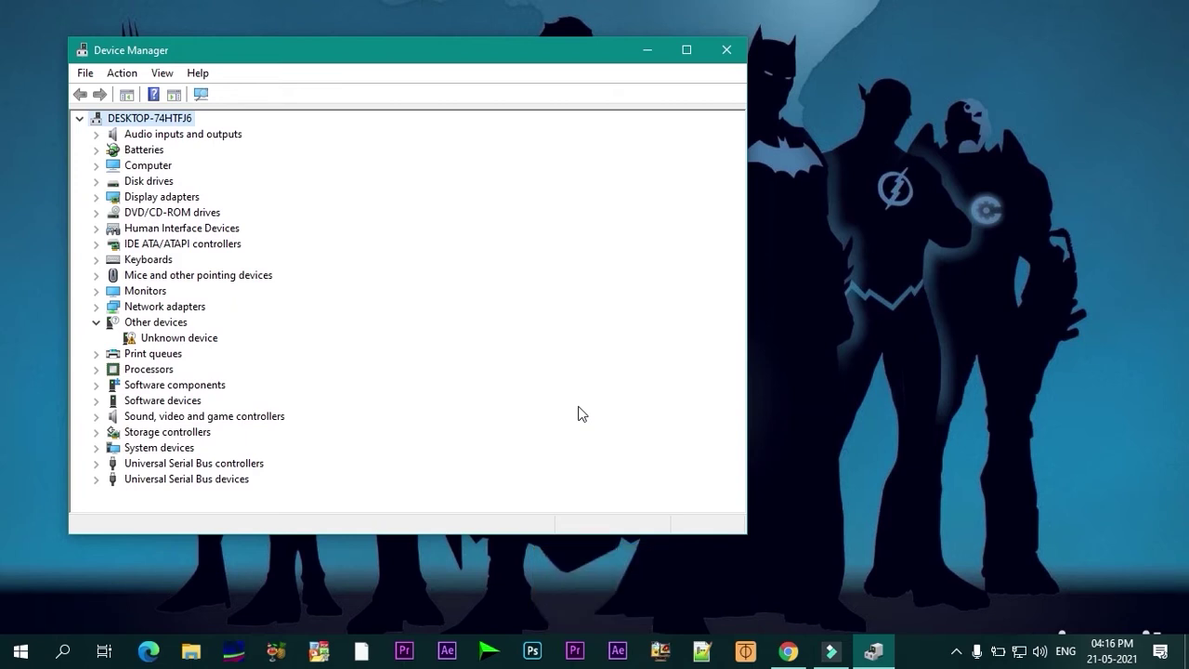
key(Down)
key(Down)
key(Down)
key(Down)
key(Down)
key(Down)
key(Down)
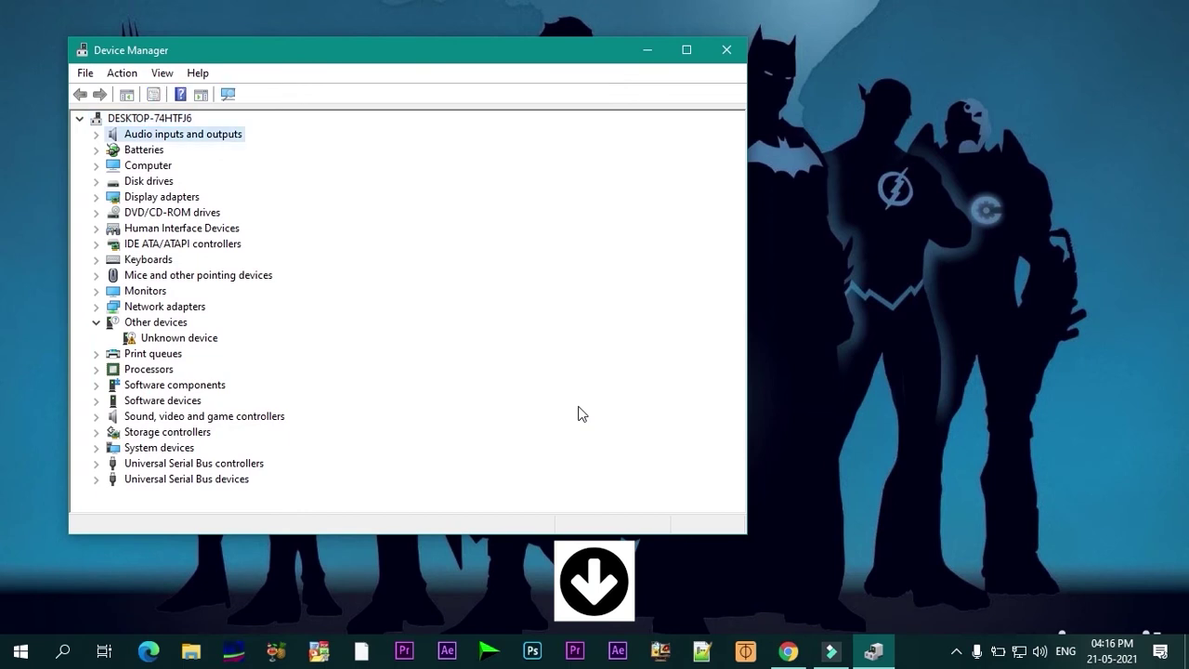
key(Down)
key(Down)
key(Down)
key(Down)
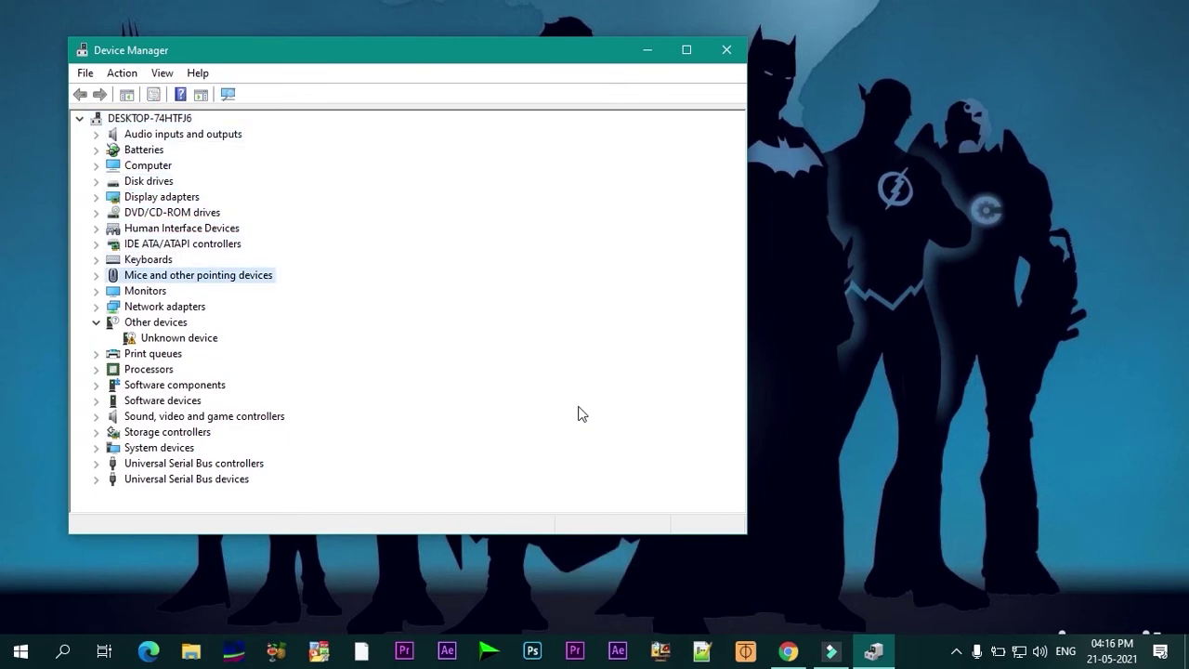
key(Right)
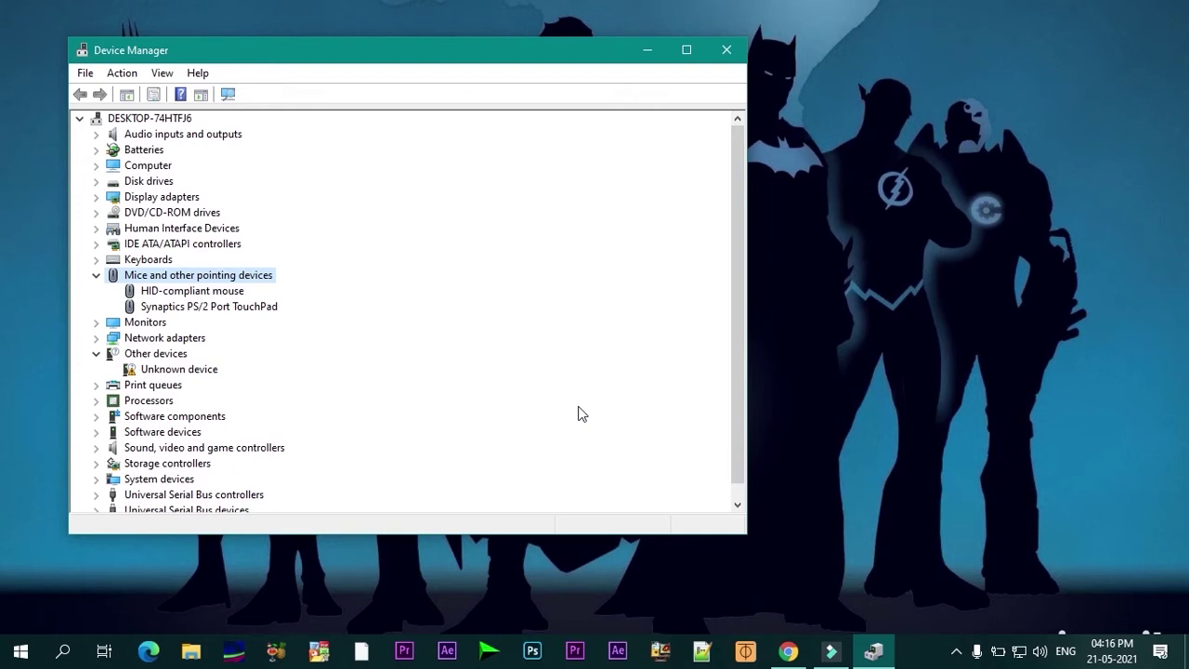
Select the HID-compliant mouse among the pointing devices and open its properties
key(Down)
key(Down)
key(Up)
key(Down)
key(Up)
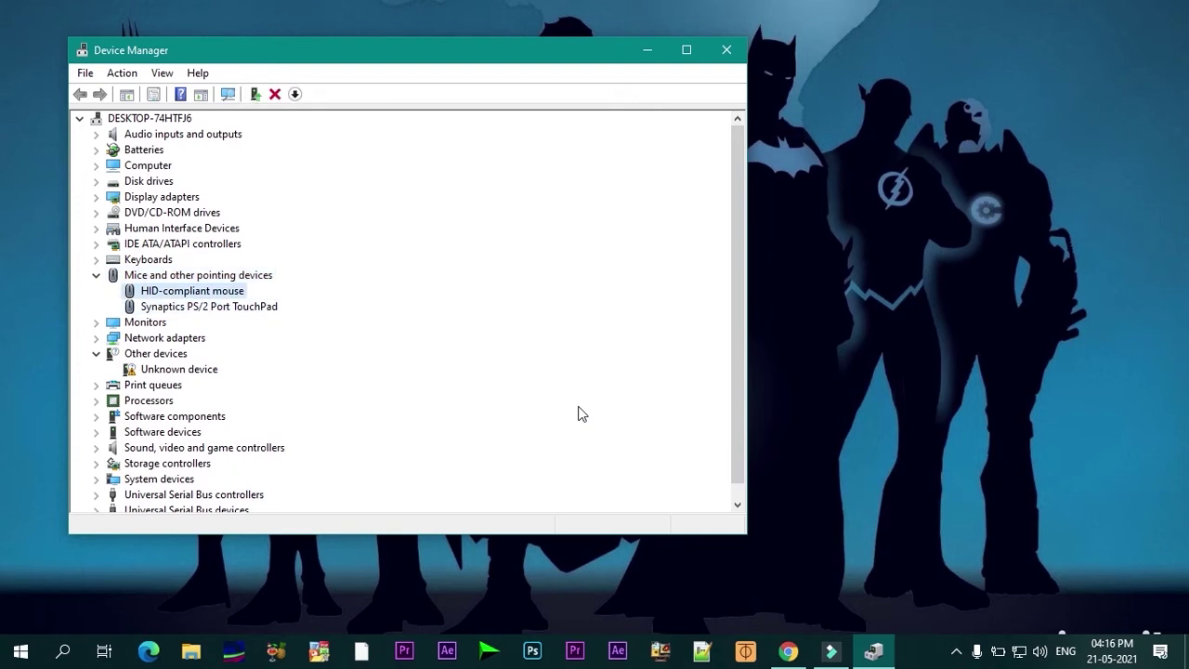
key(Down)
key(Up)
key(Down)
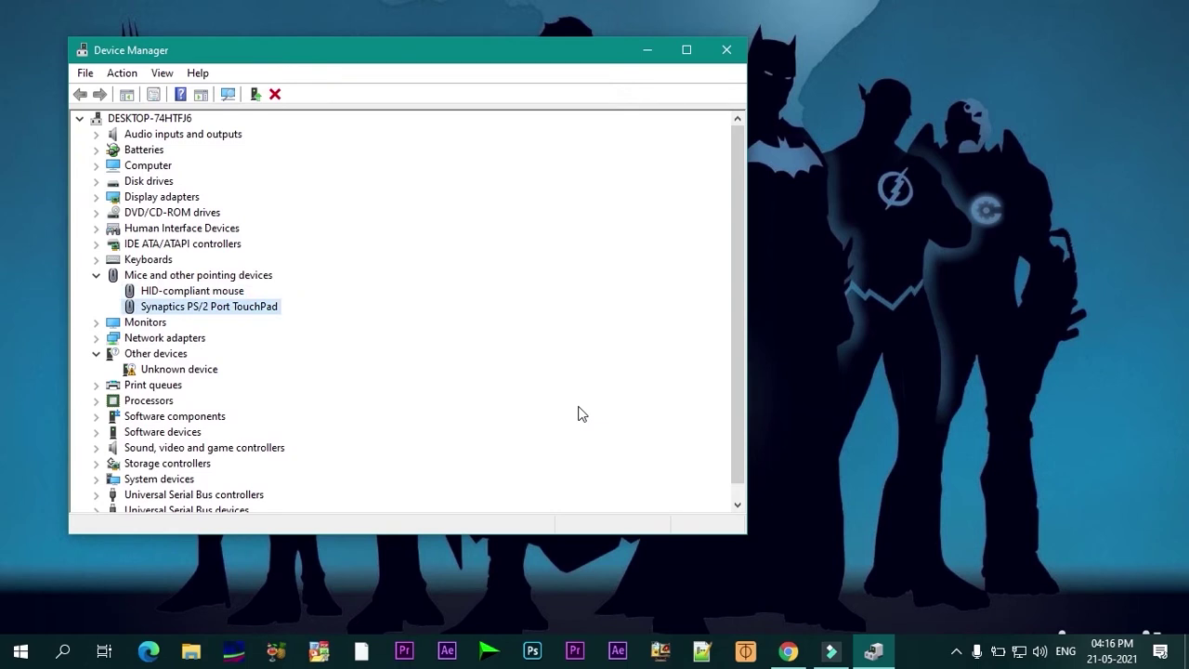
key(Up)
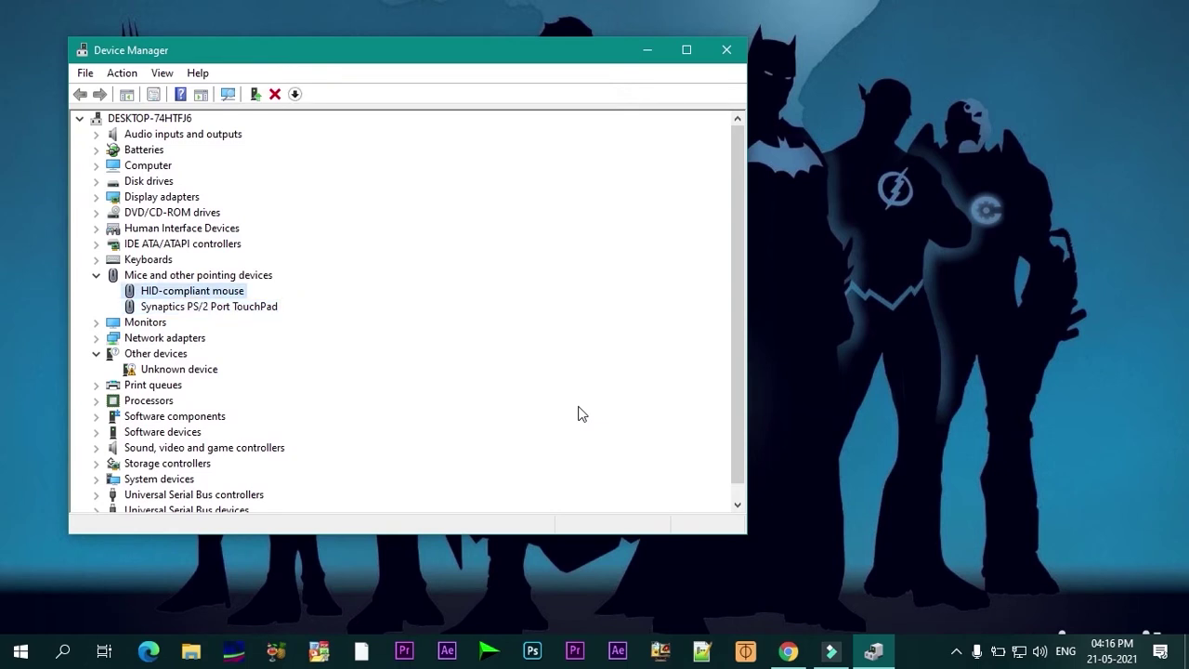
key(Down)
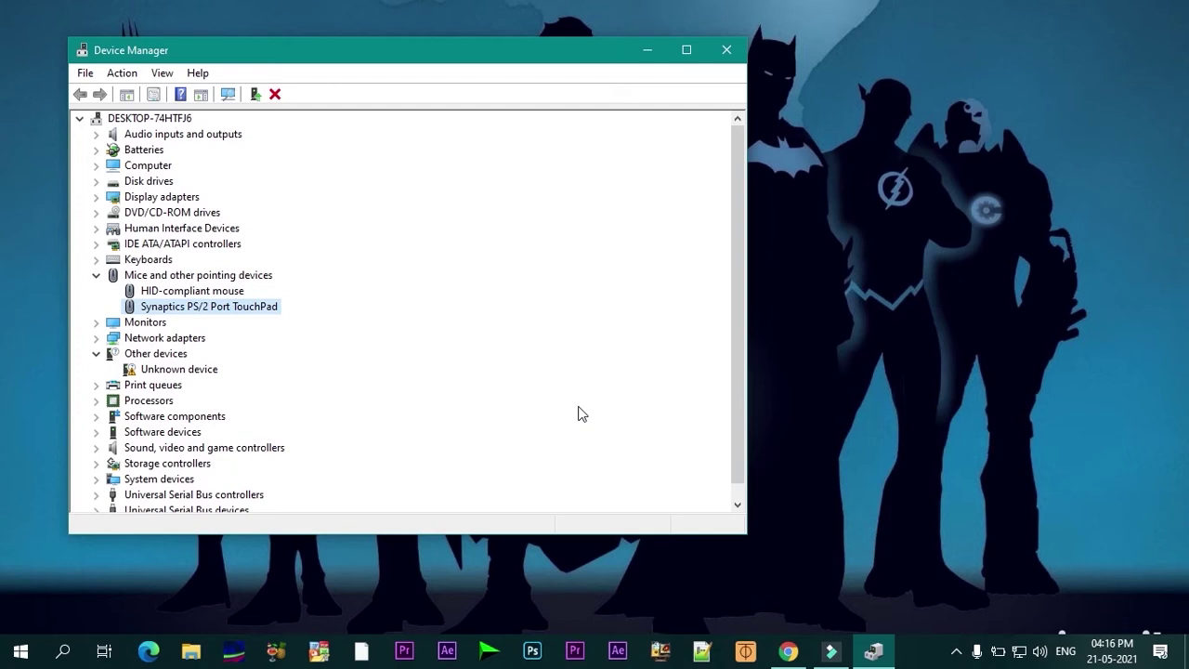
key(Up)
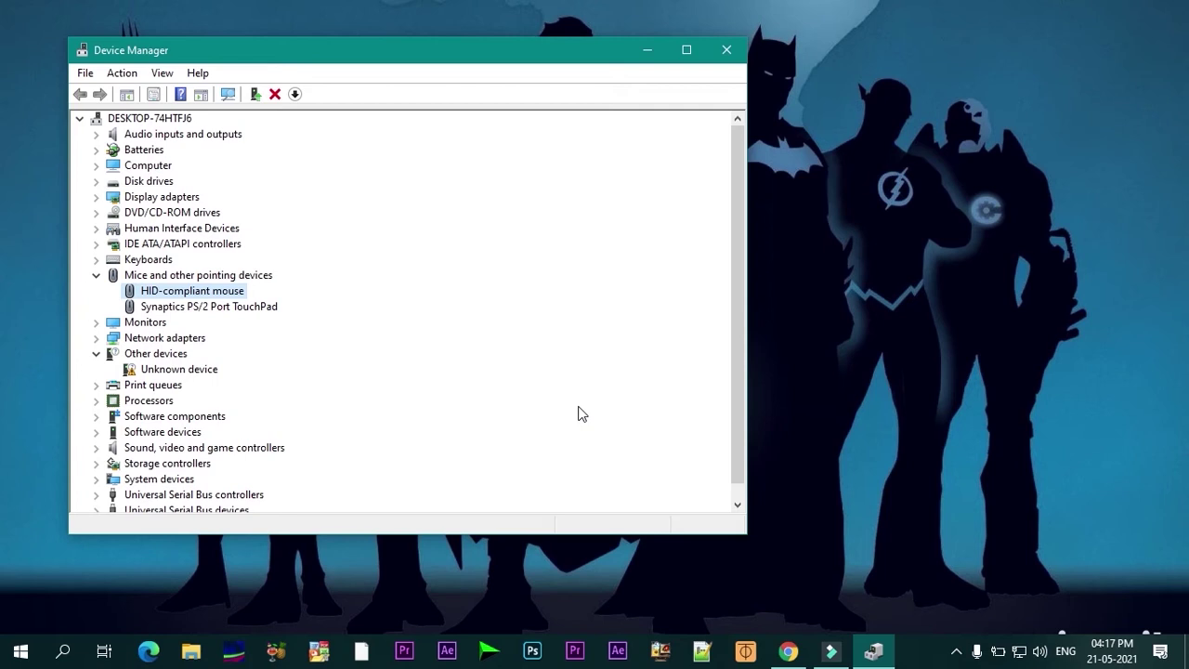
key(Return)
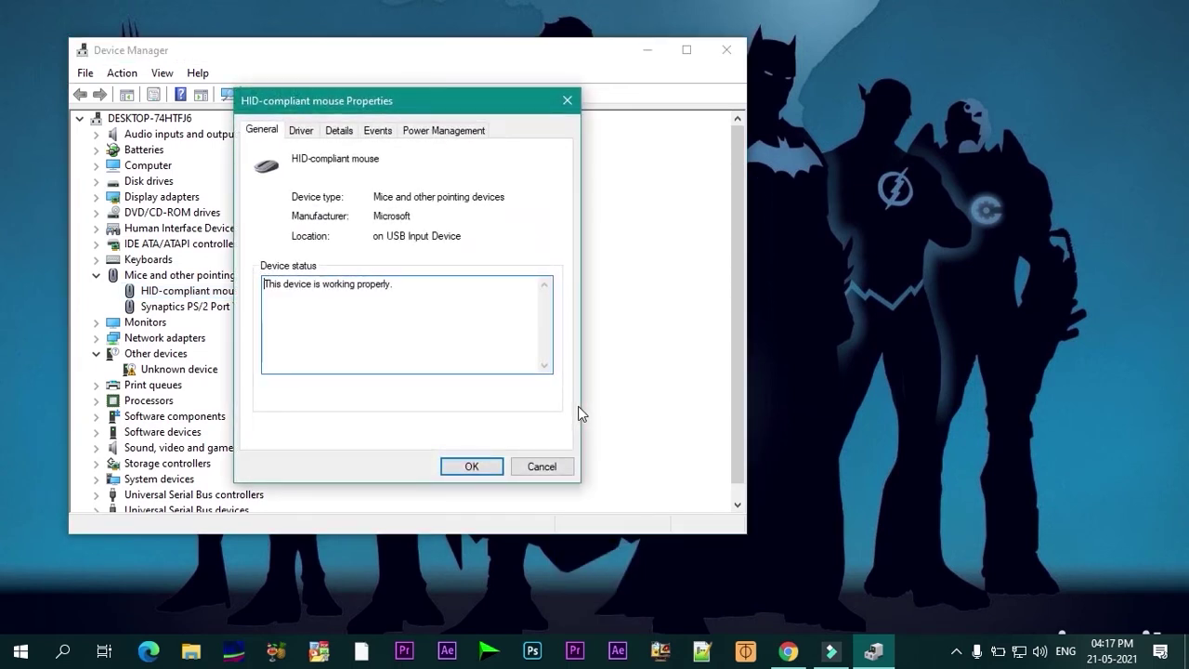
Show the driver information and driver actions in the HID-compliant mouse properties
key(Tab)
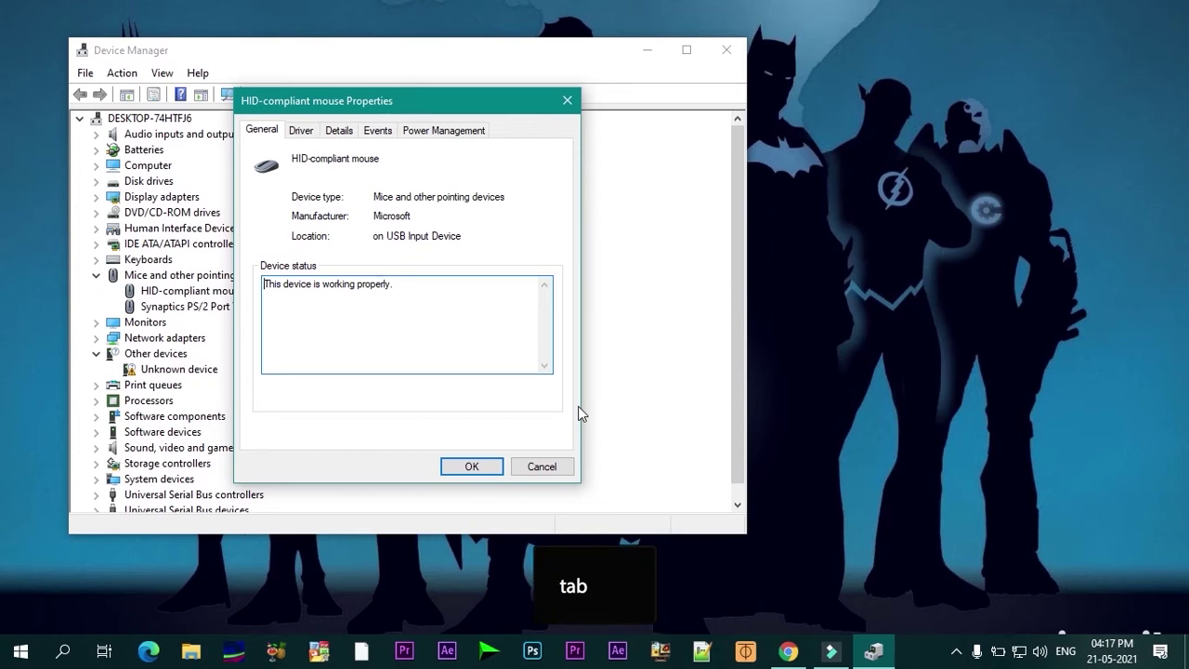
key(Tab)
key(Tab)
key(Tab)
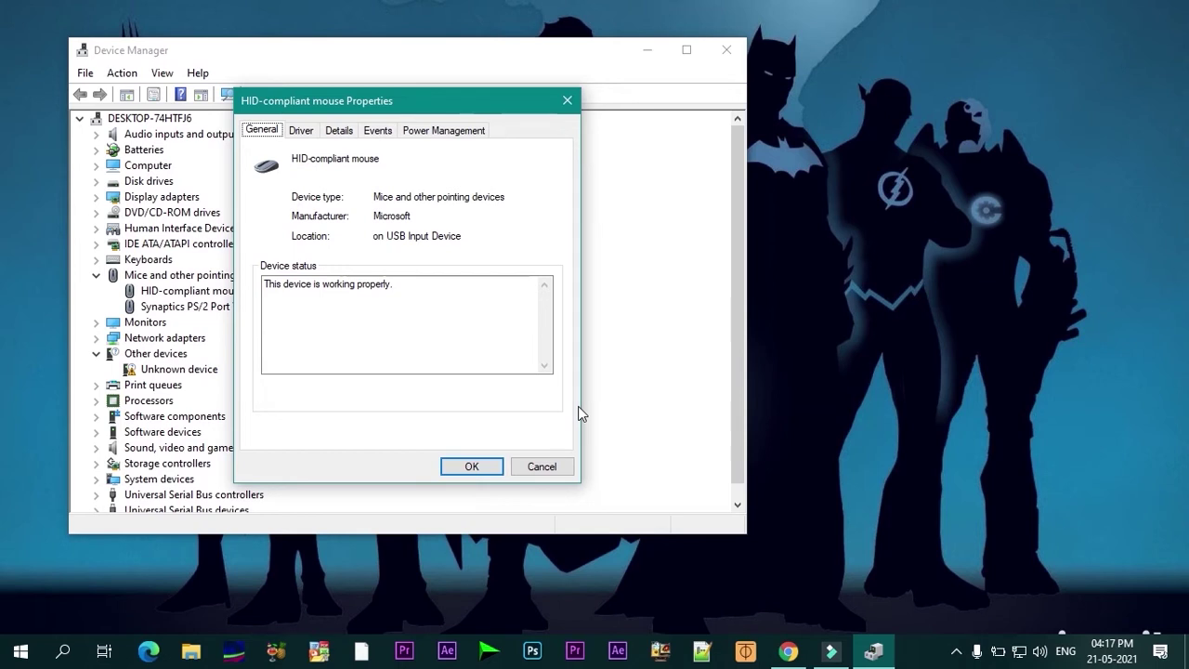
key(Right)
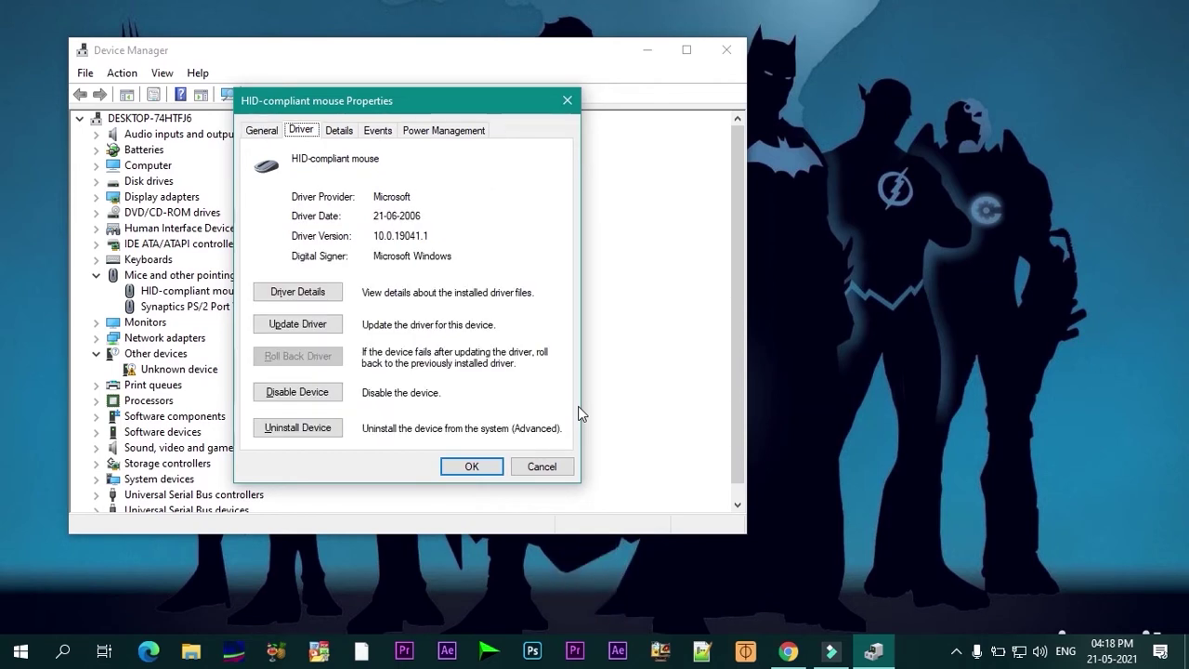
Run the driver update for the HID-compliant mouse with an automatic driver search and close the update wizard
key(Tab)
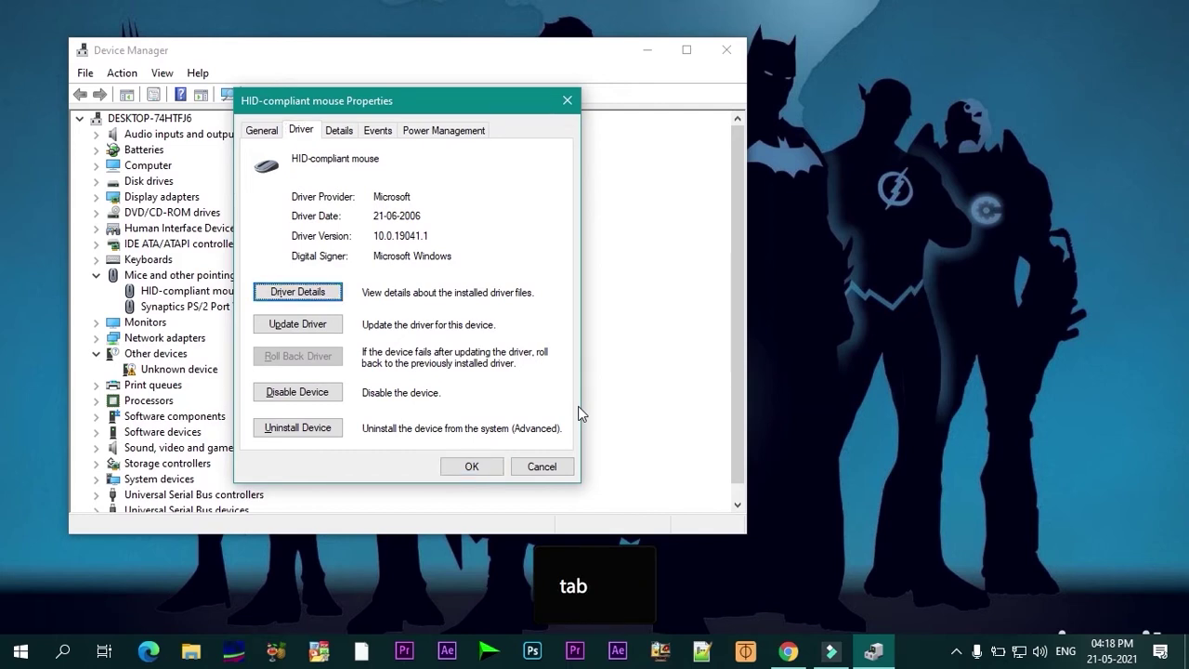
key(Tab)
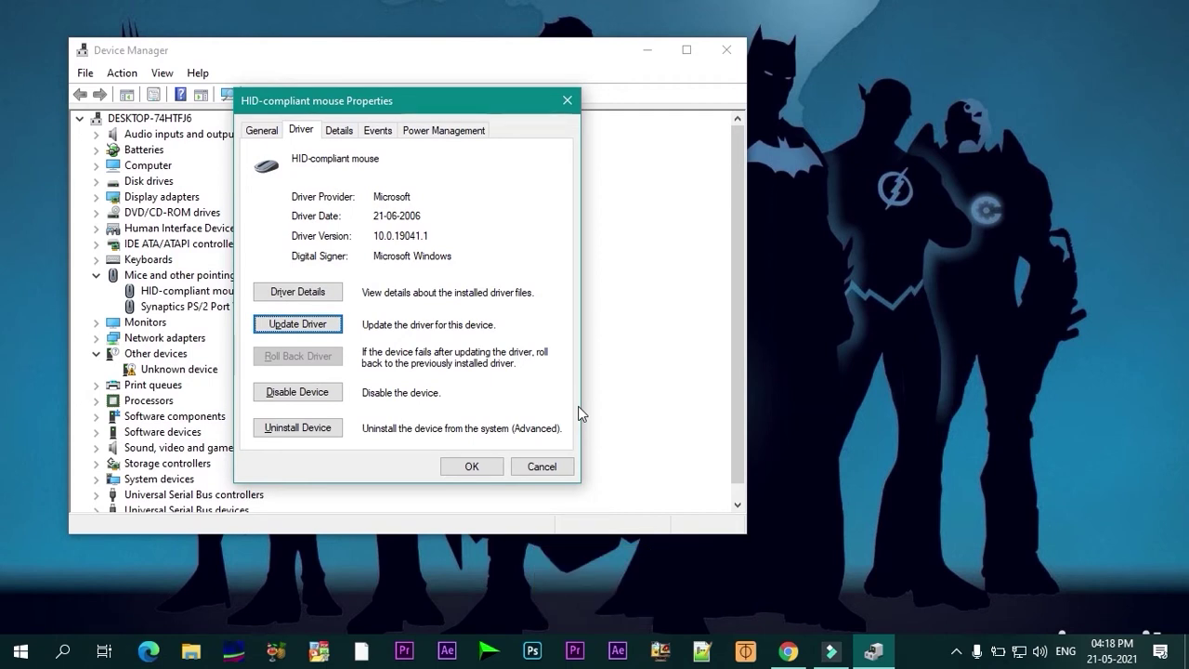
key(Return)
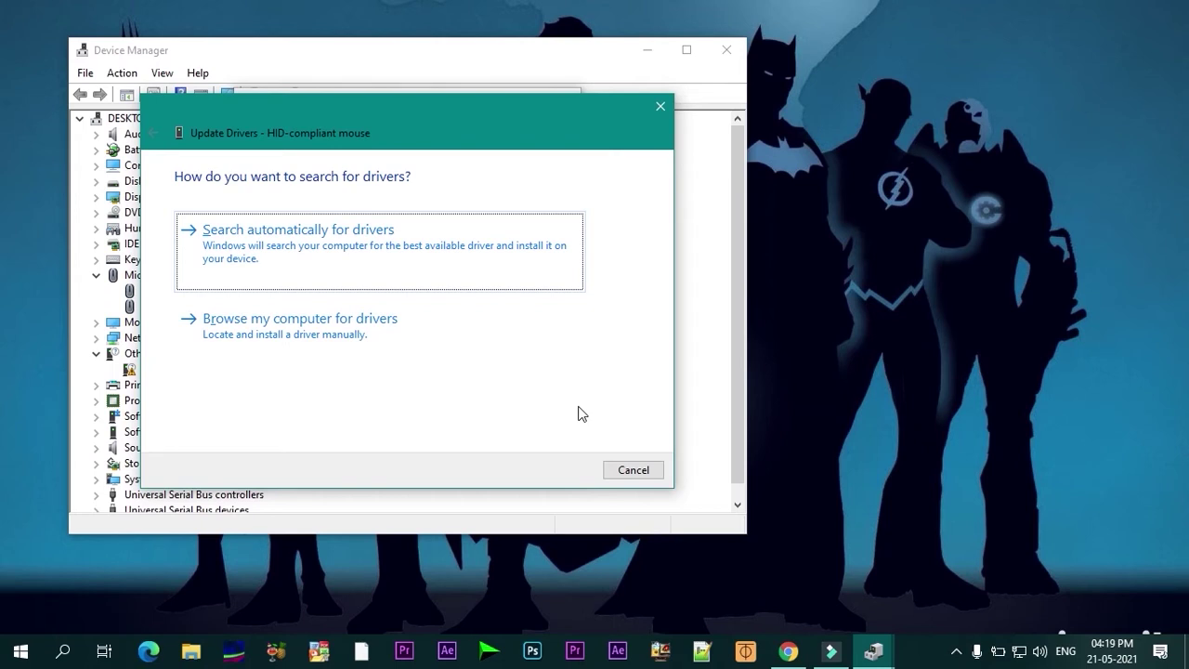
key(Tab)
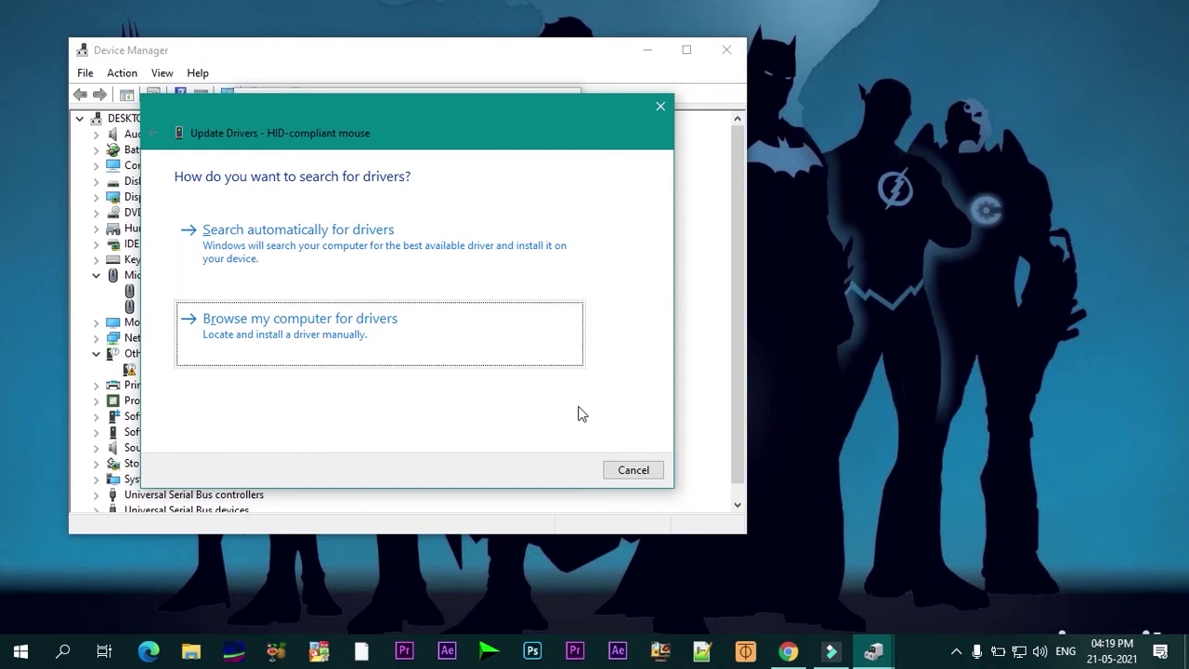
key(shift+Tab)
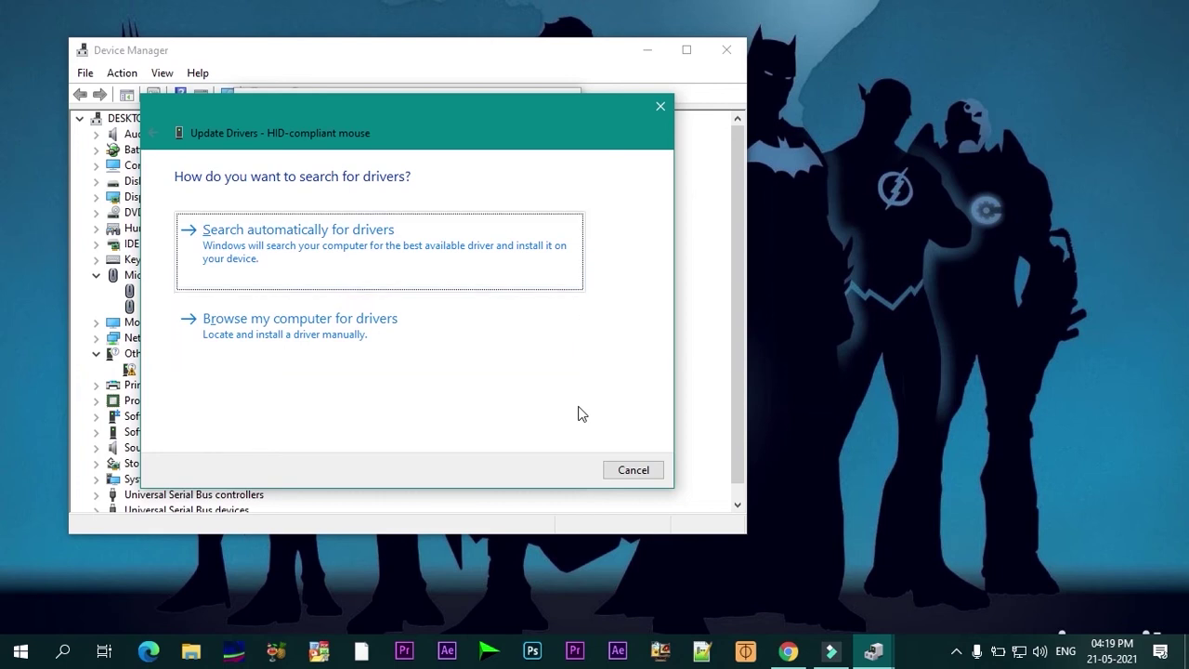
key(Return)
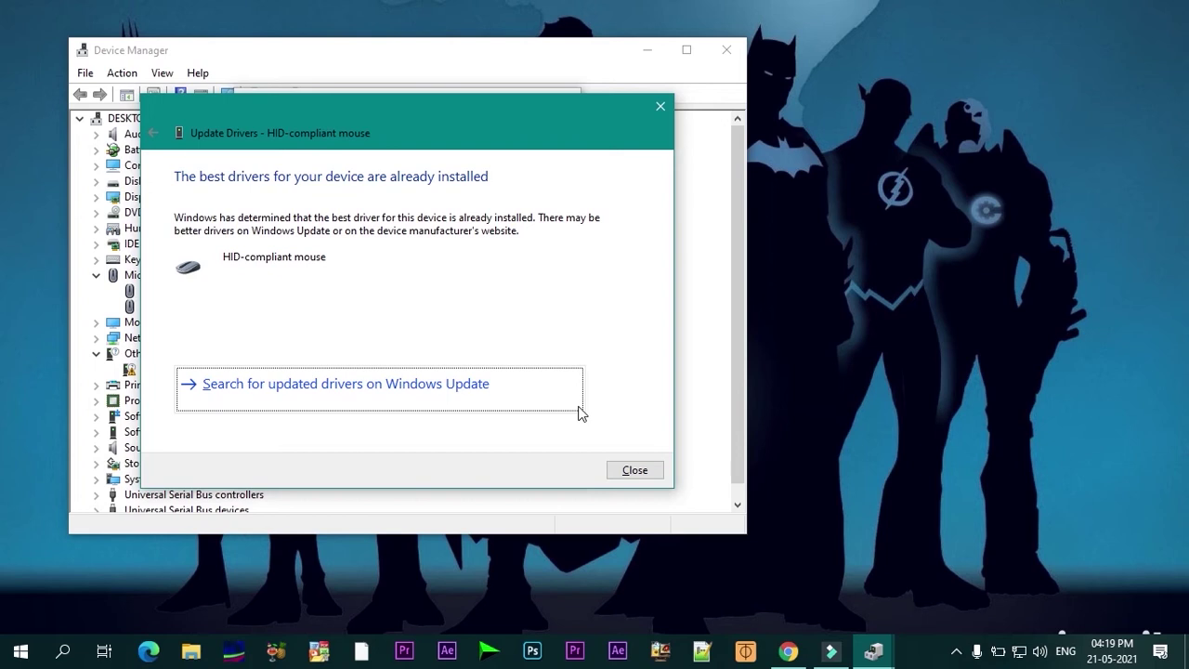
key(alt+F4)
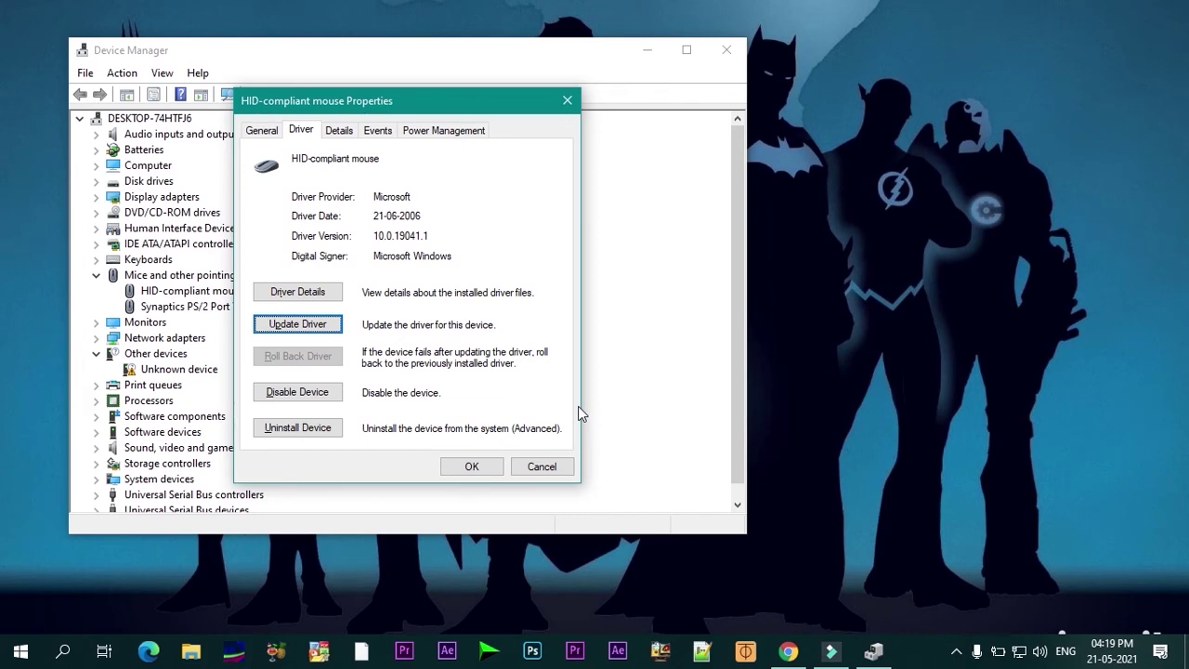
Uninstall the HID-compliant mouse device from the system and confirm the removal
key(Tab)
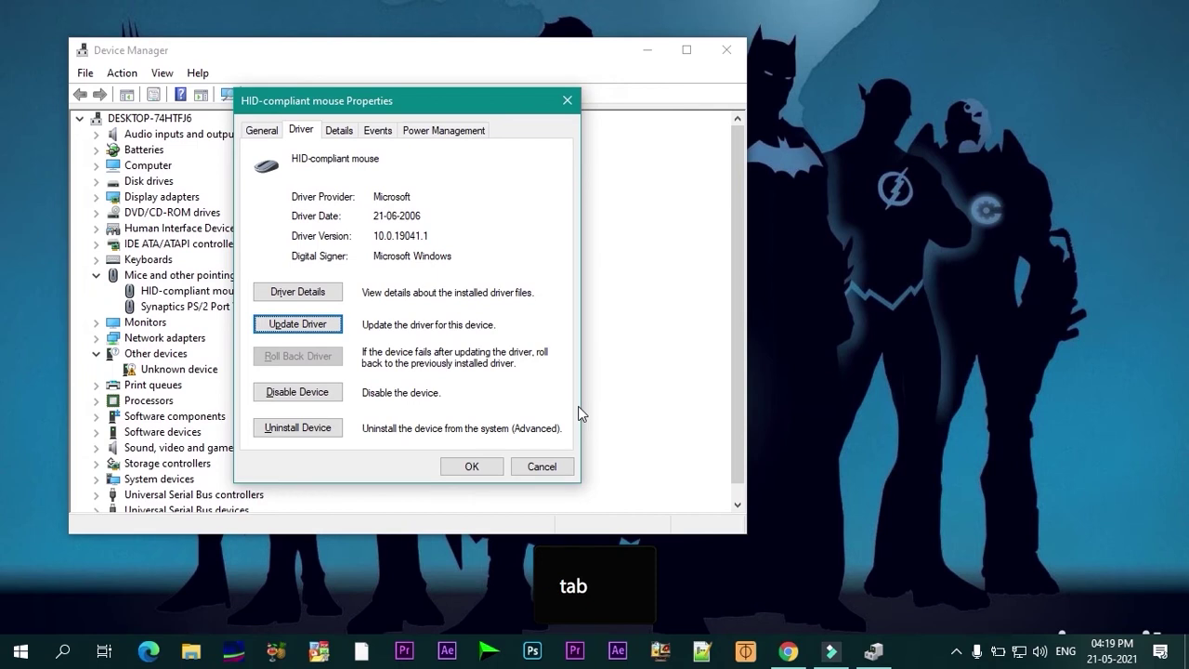
key(Tab)
key(Tab)
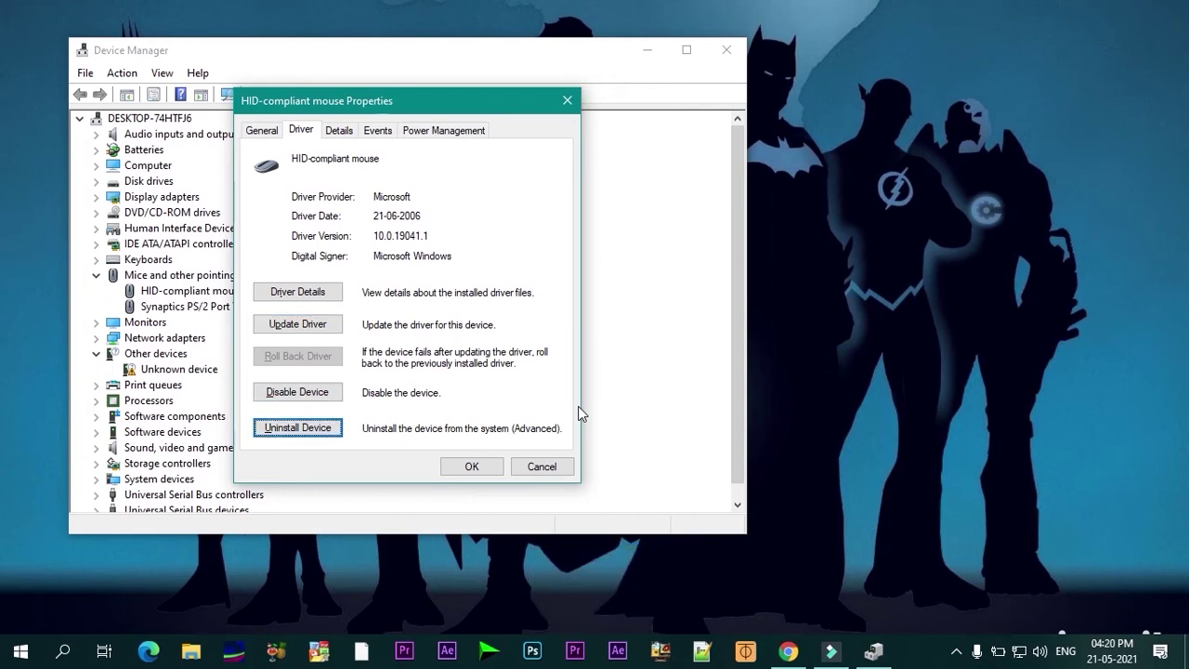
key(Return)
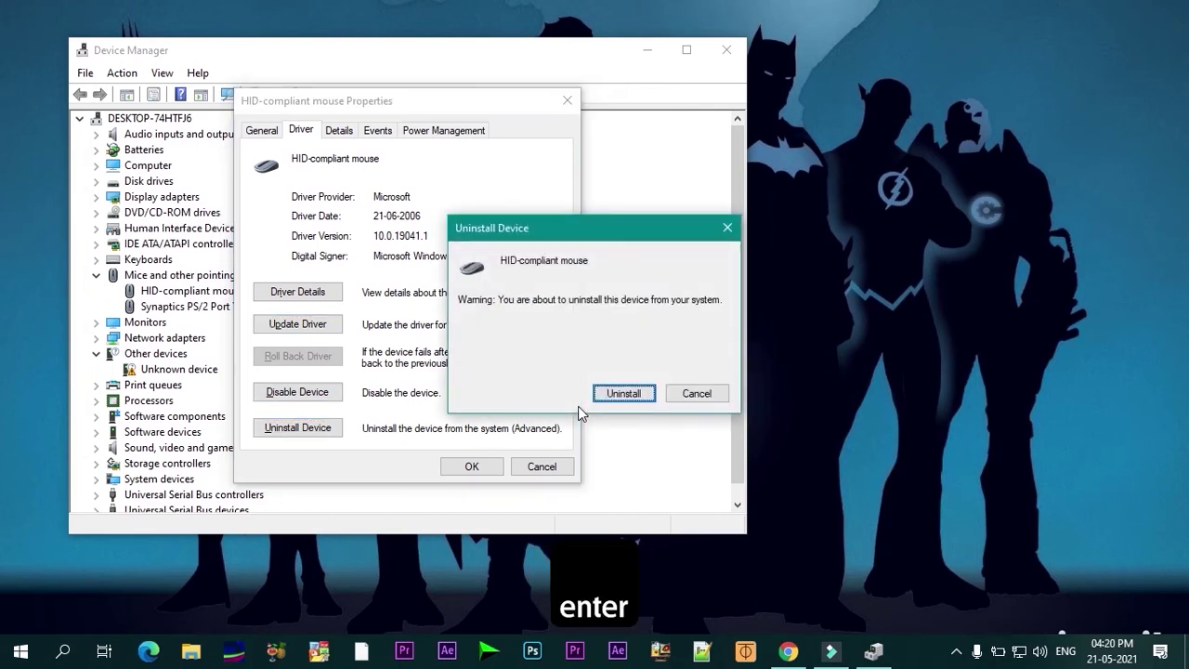
key(Return)
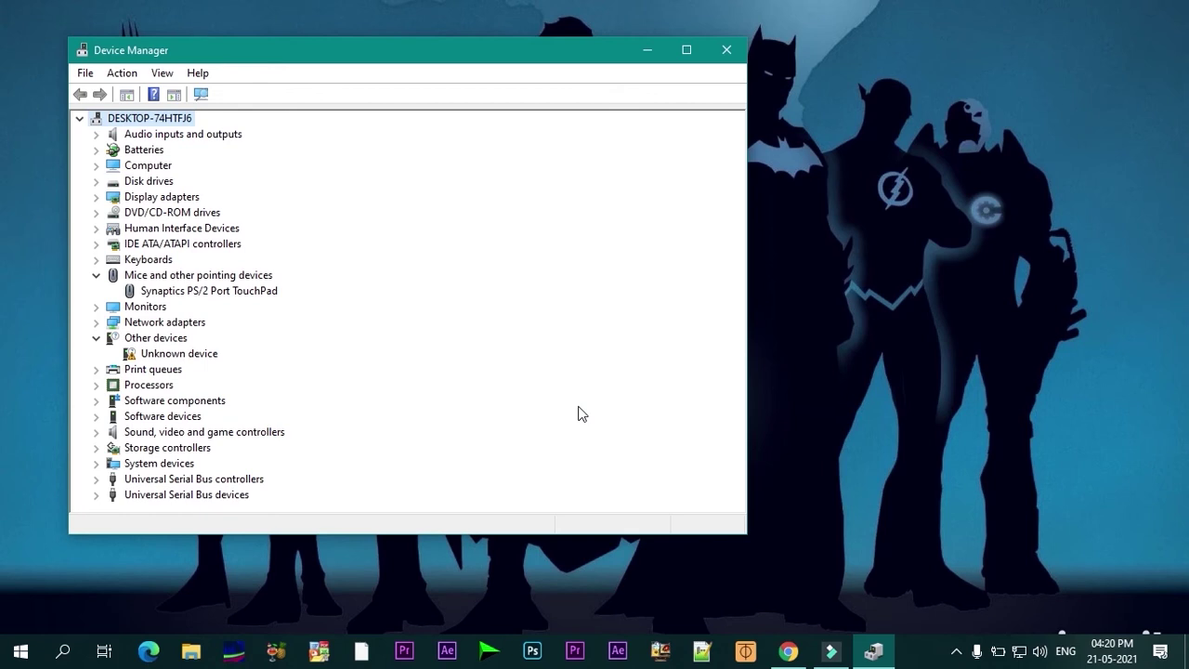
Scan the computer for hardware changes so the removed mouse is detected and reinstalled
key(alt)
key(Right)
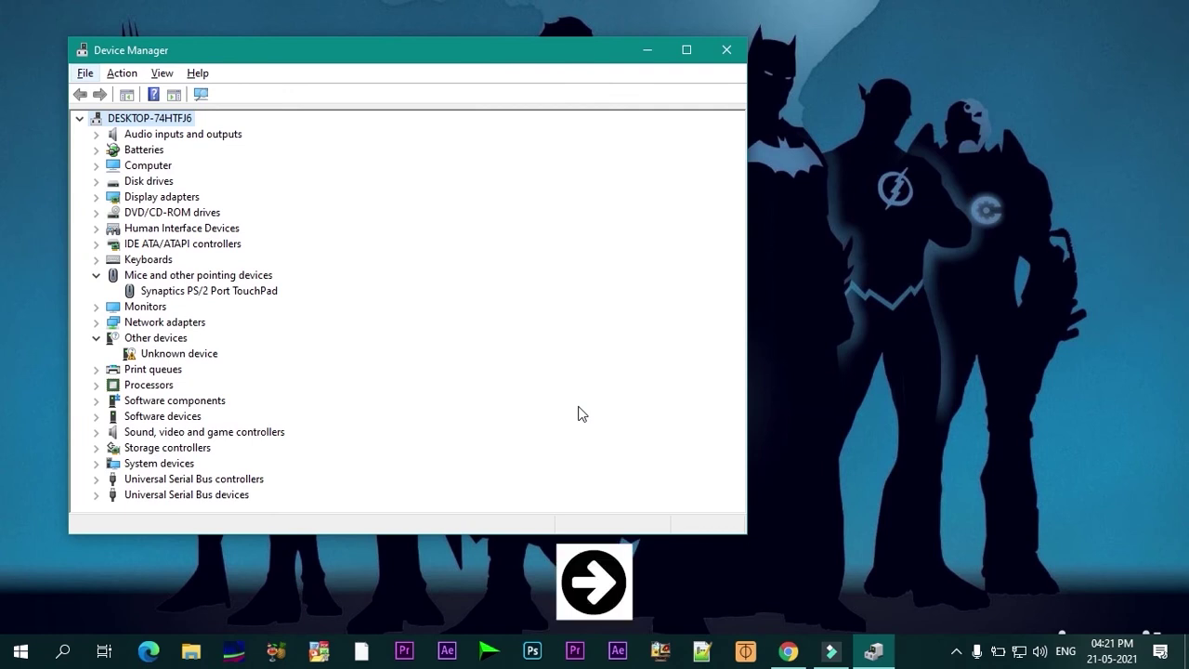
key(Right)
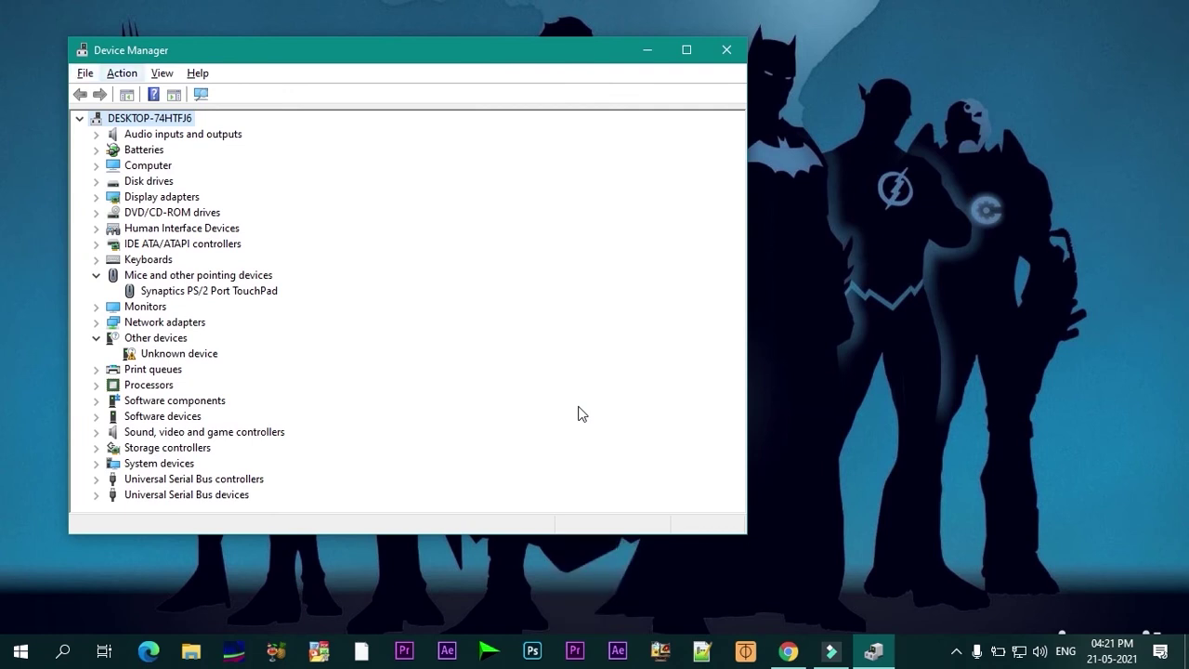
key(Return)
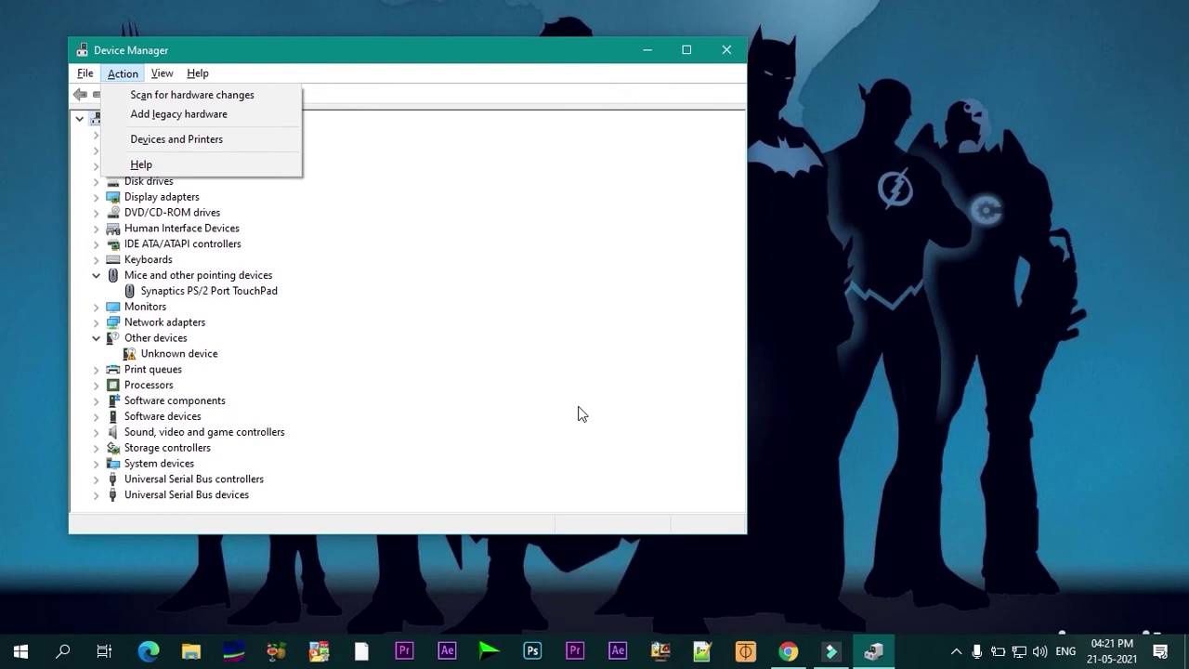
key(Down)
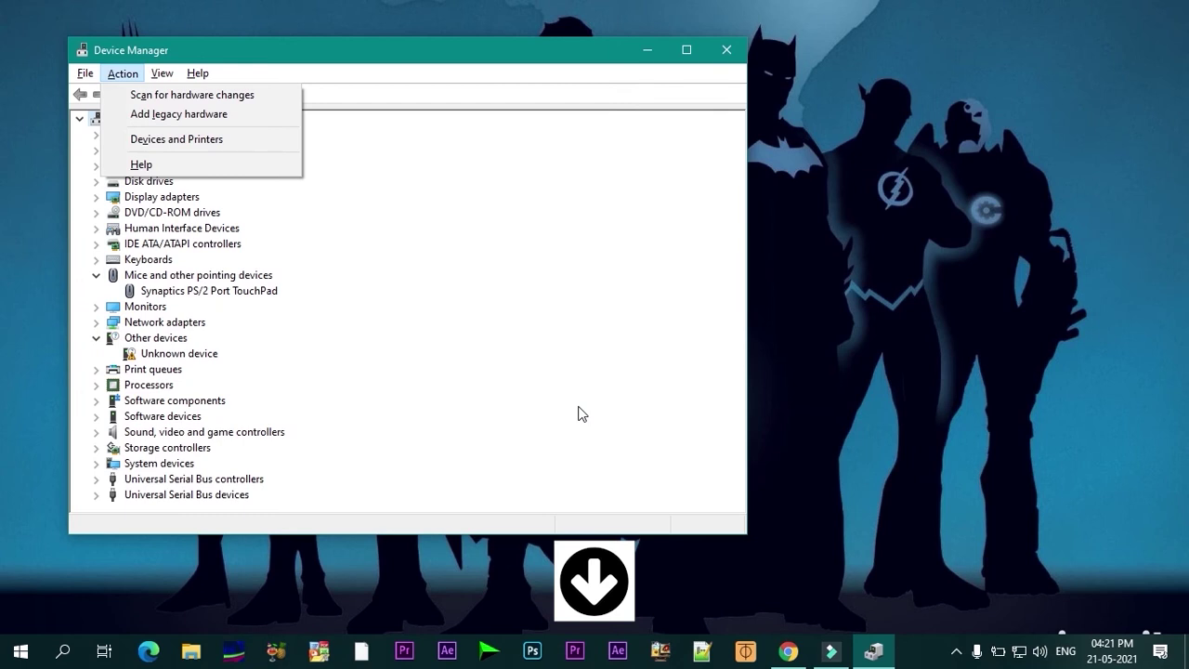
key(Down)
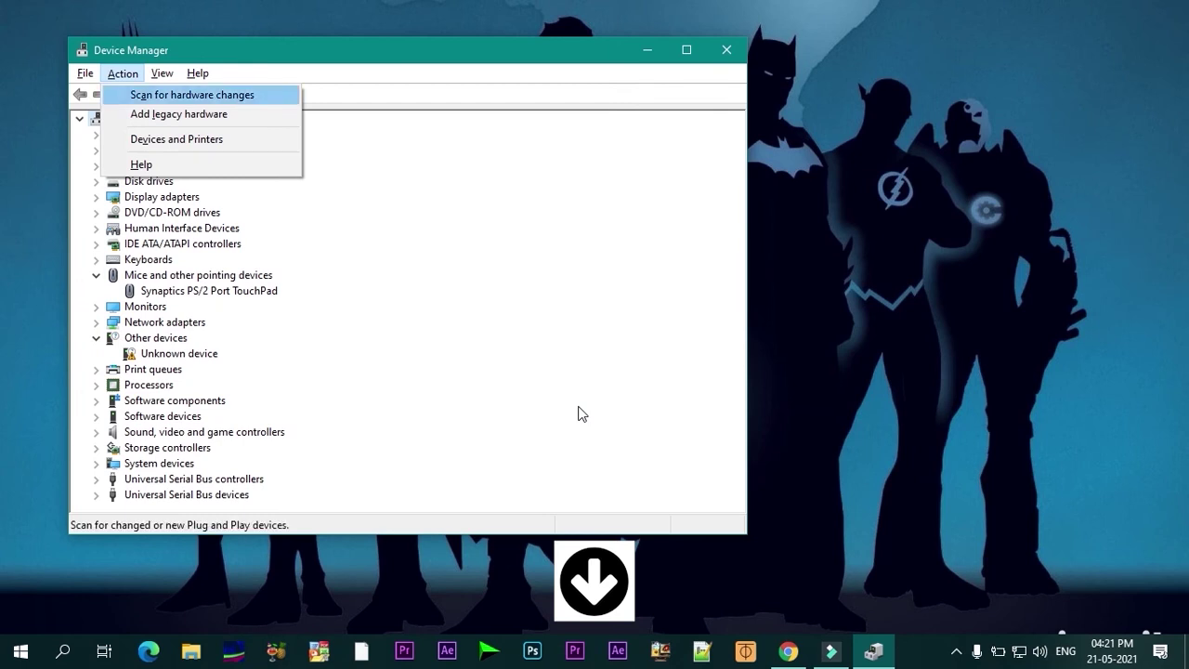
key(Return)
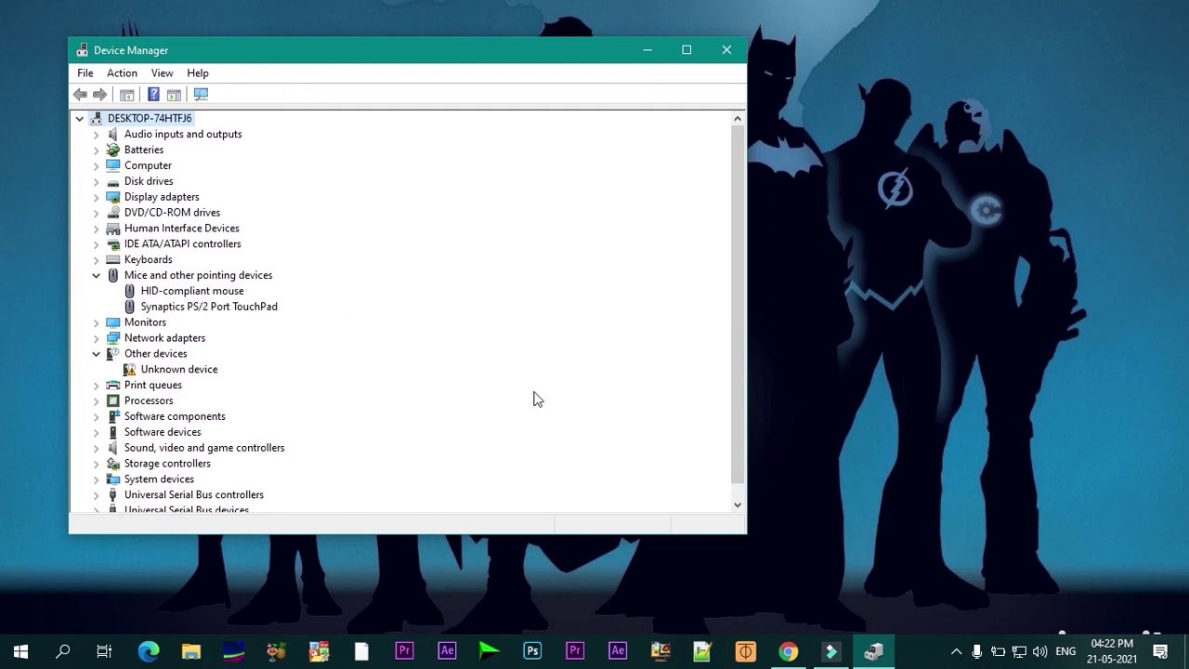
Select the HID-compliant mouse under Mice and other pointing devices to check that it is listed
click(232, 305)
click(229, 292)
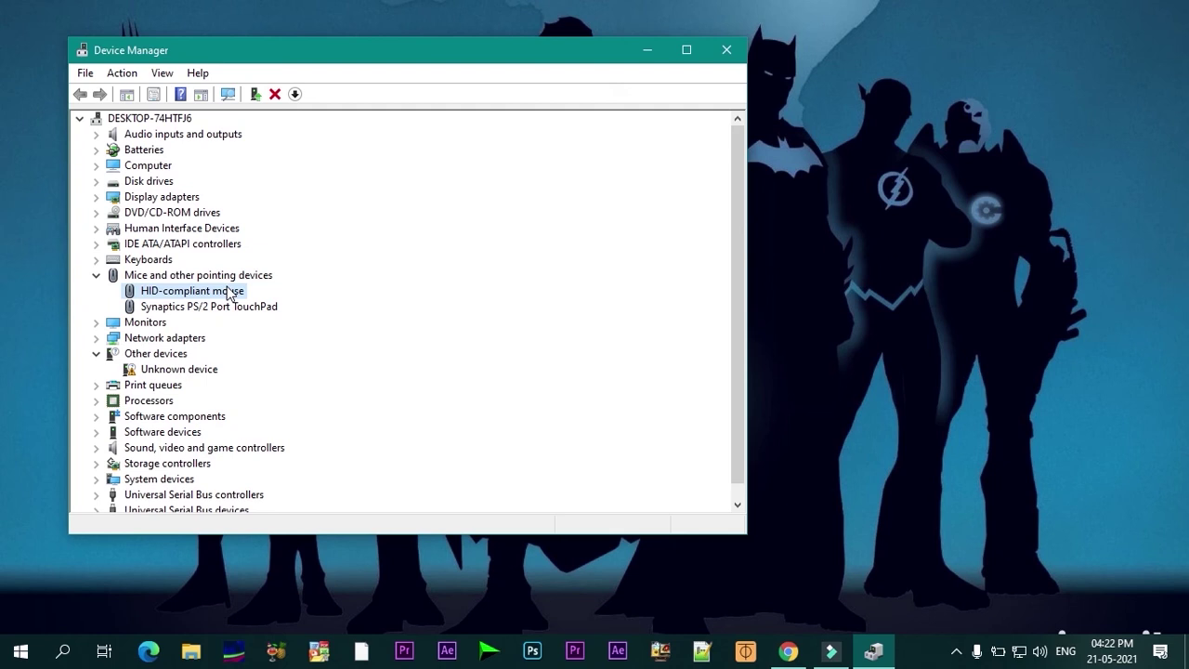
Bring up the computer's shut down or sign out options using only the keyboard and highlight Shut down
key(super+x)
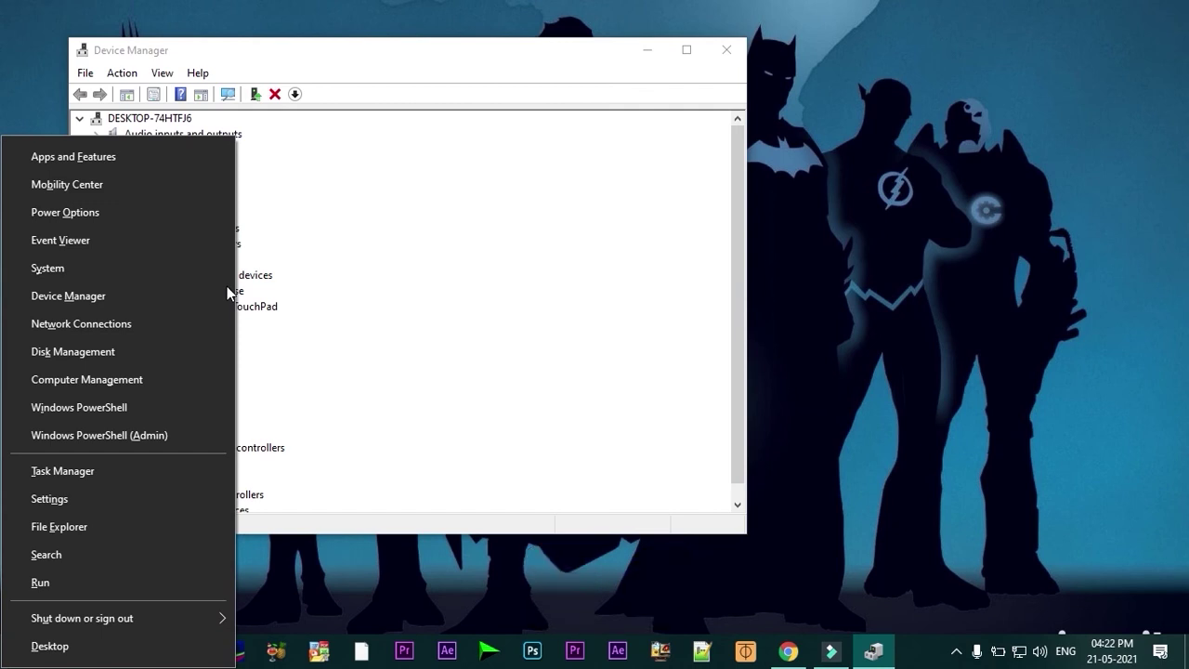
key(Down)
key(Down)
key(Down)
key(Down)
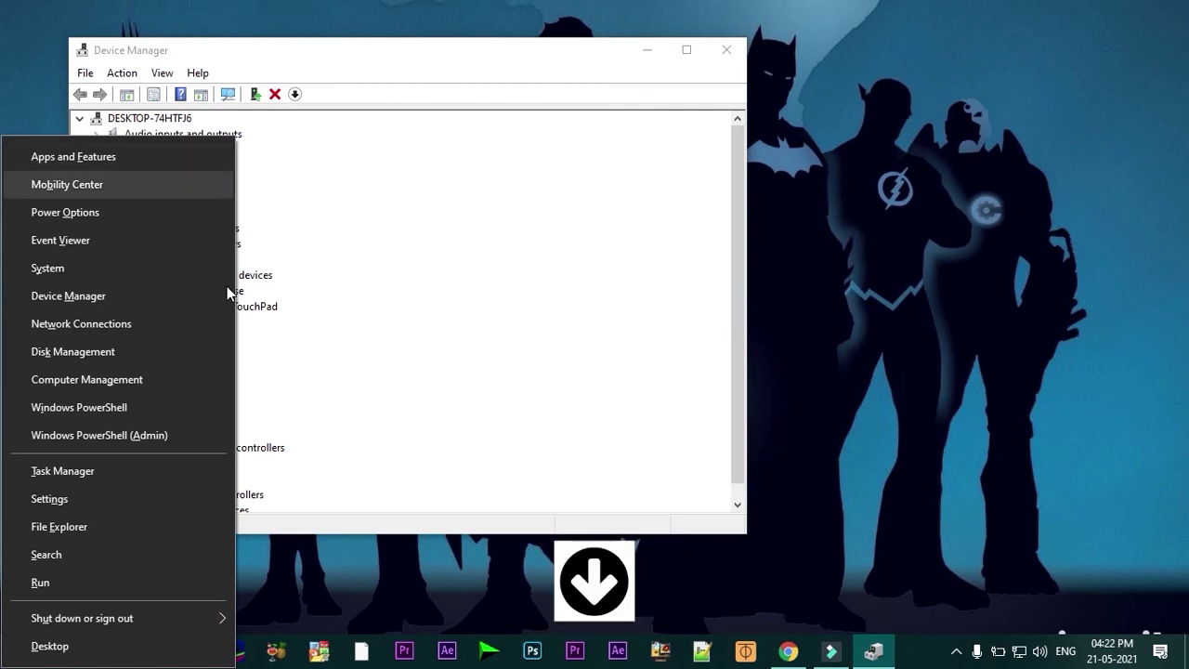
key(Down)
key(Down)
key(Down)
key(Down)
key(Down)
key(Down)
key(Down)
key(Down)
key(Down)
key(Down)
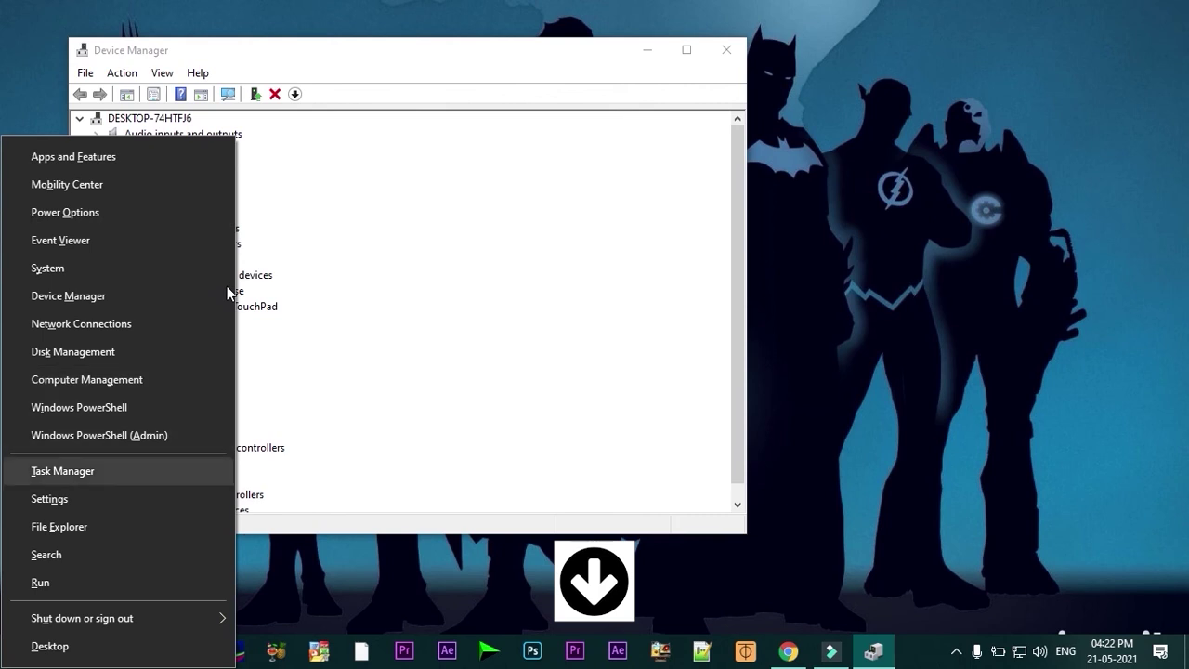
key(Down)
key(Down)
key(Down)
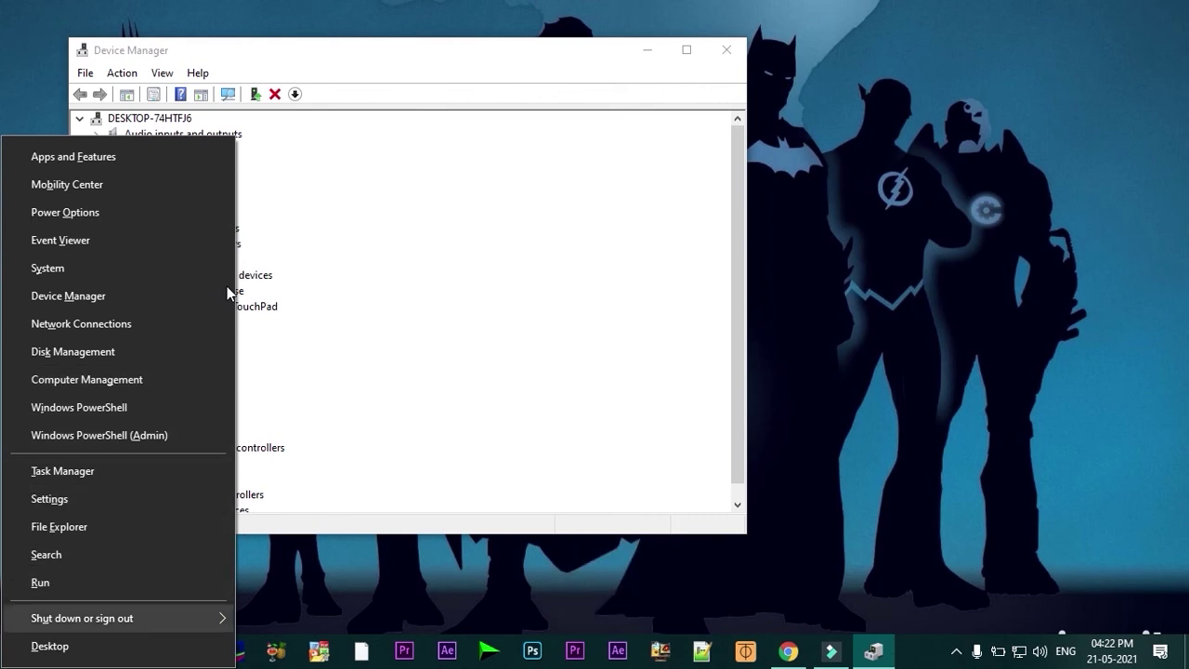
key(Right)
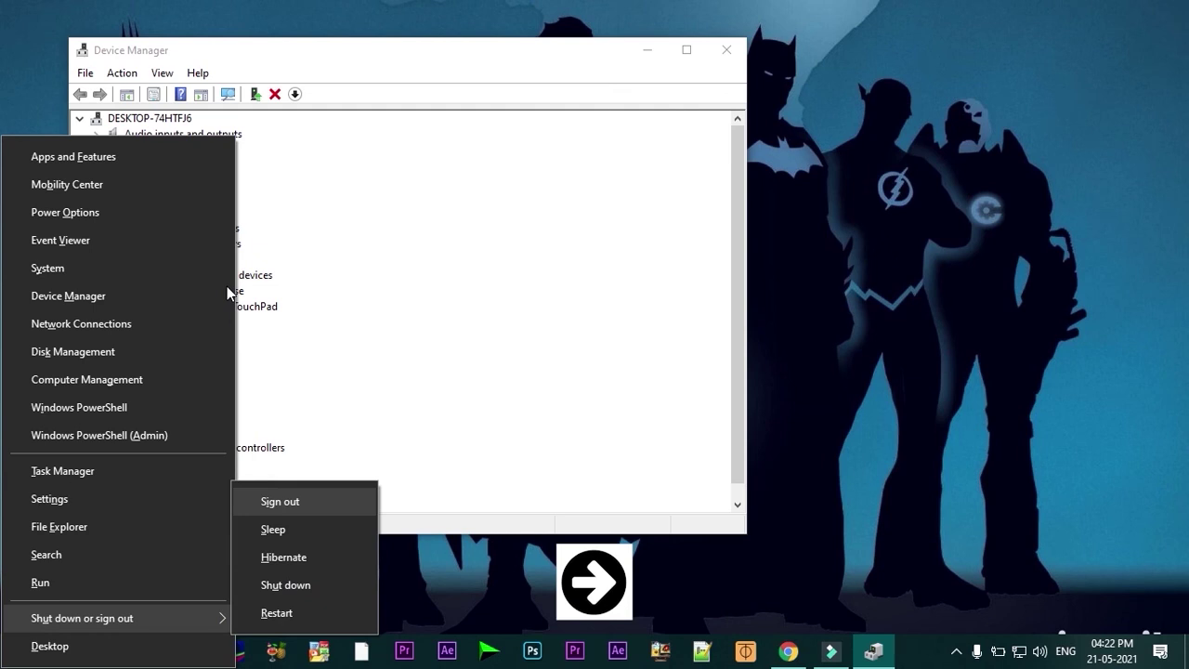
key(Down)
key(Down)
key(Down)
key(Down)
key(Down)
key(Down)
key(Down)
key(Down)
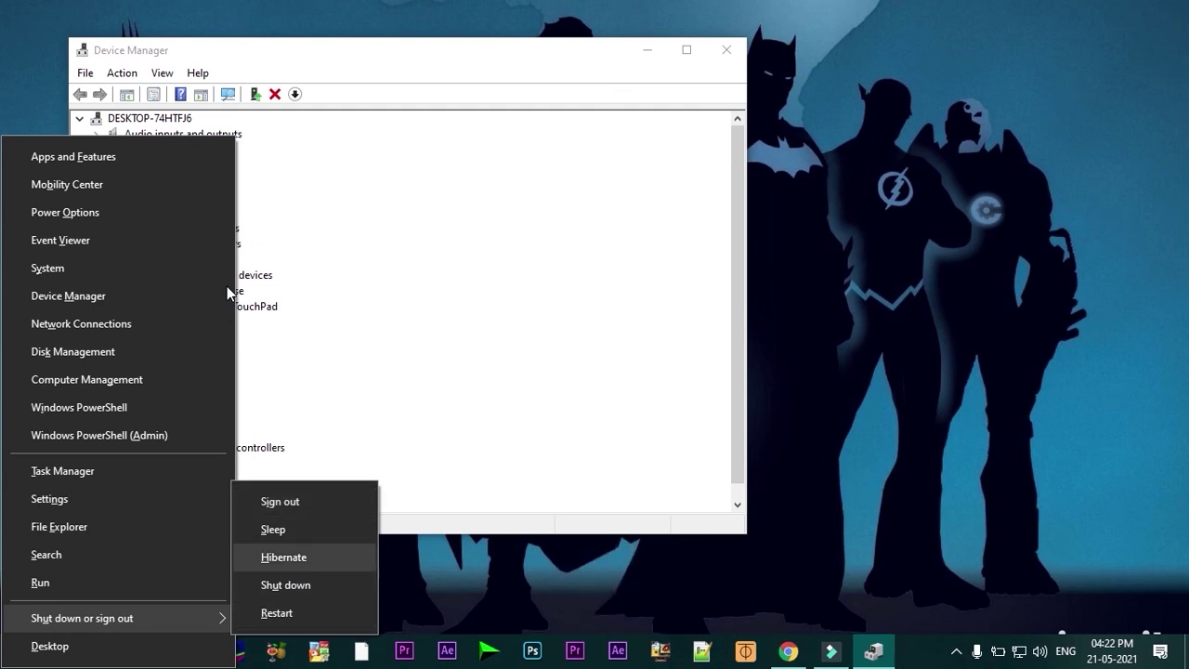
key(Down)
key(Down)
key(Down)
key(Down)
key(Down)
key(Down)
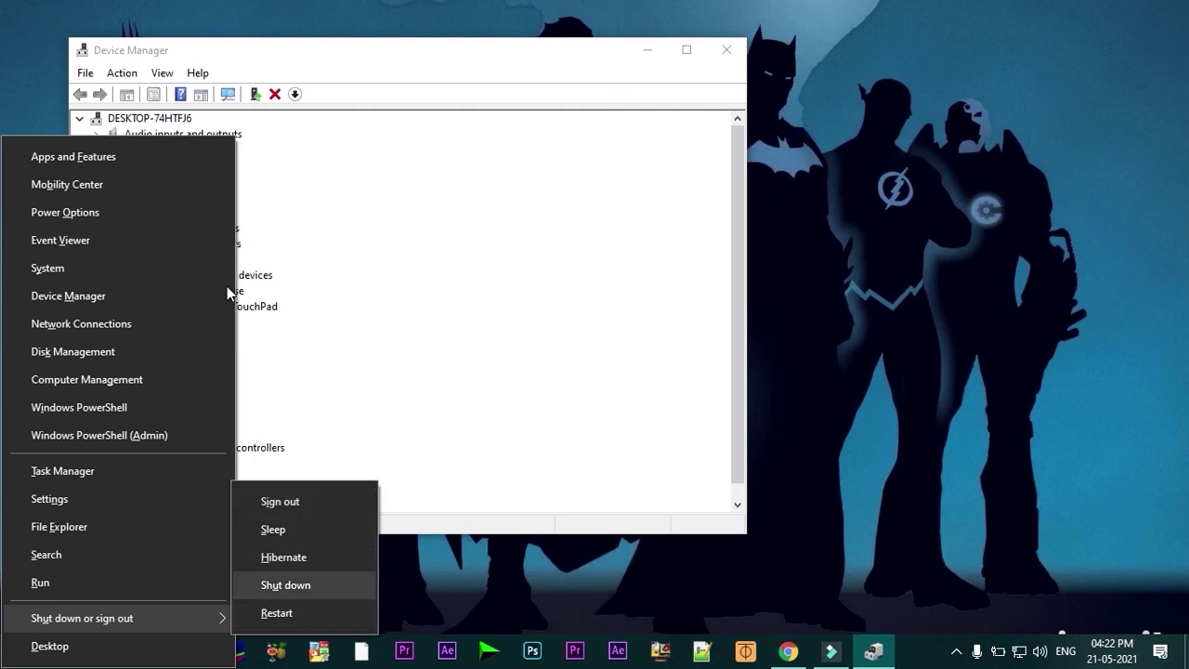